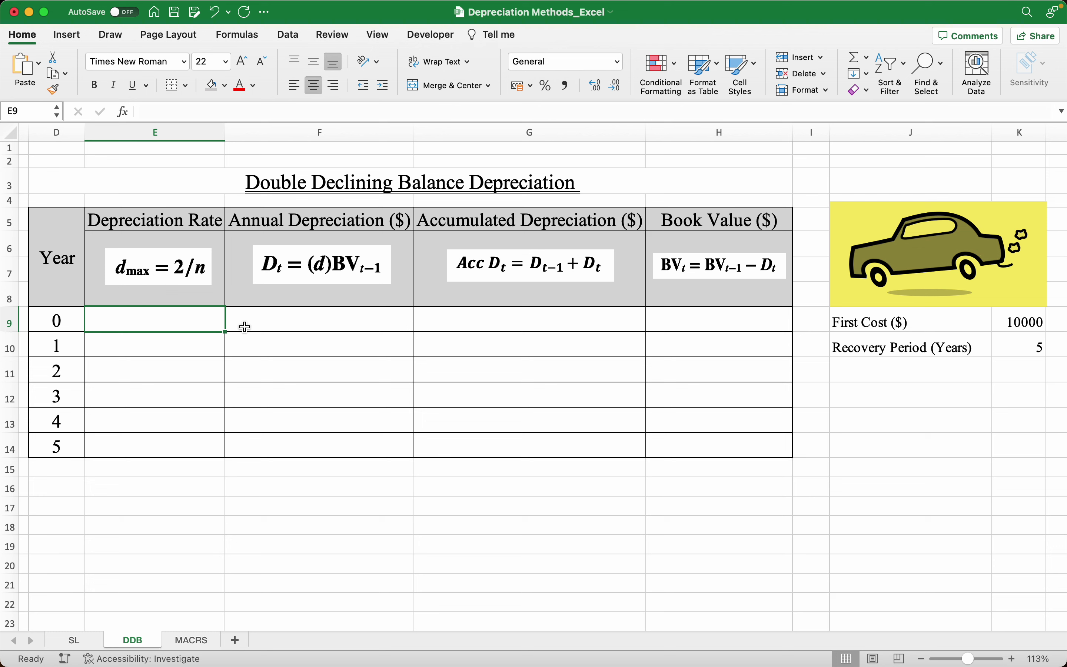
Step: Enter 0 as the year 0 rate, annual depreciation and accumulated depreciation in E9:G9
click(57, 329)
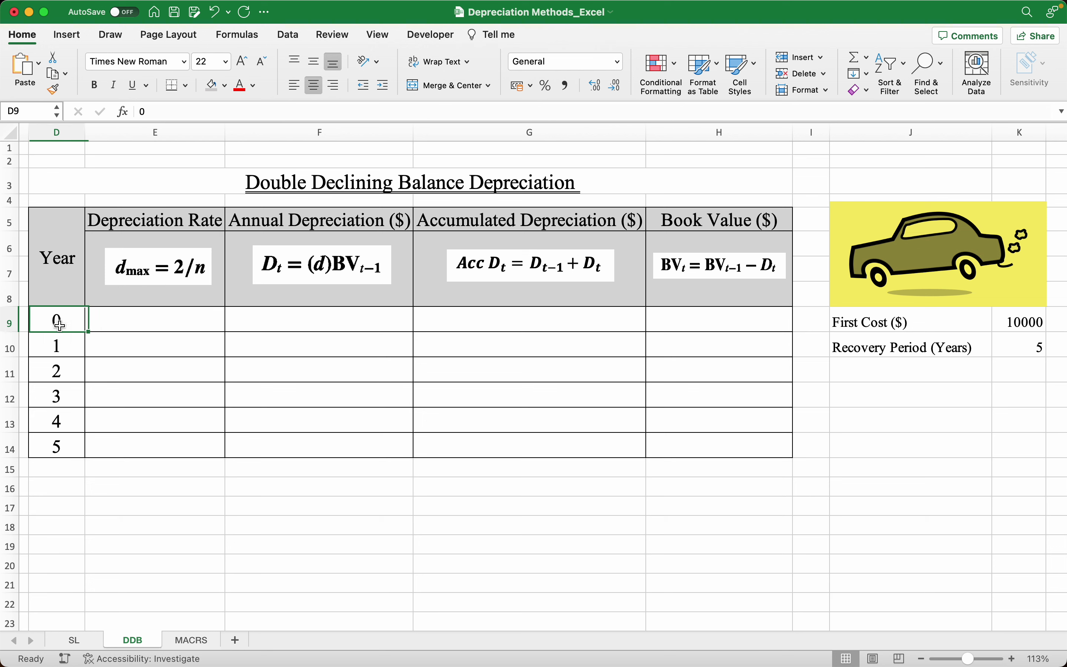
click(151, 324)
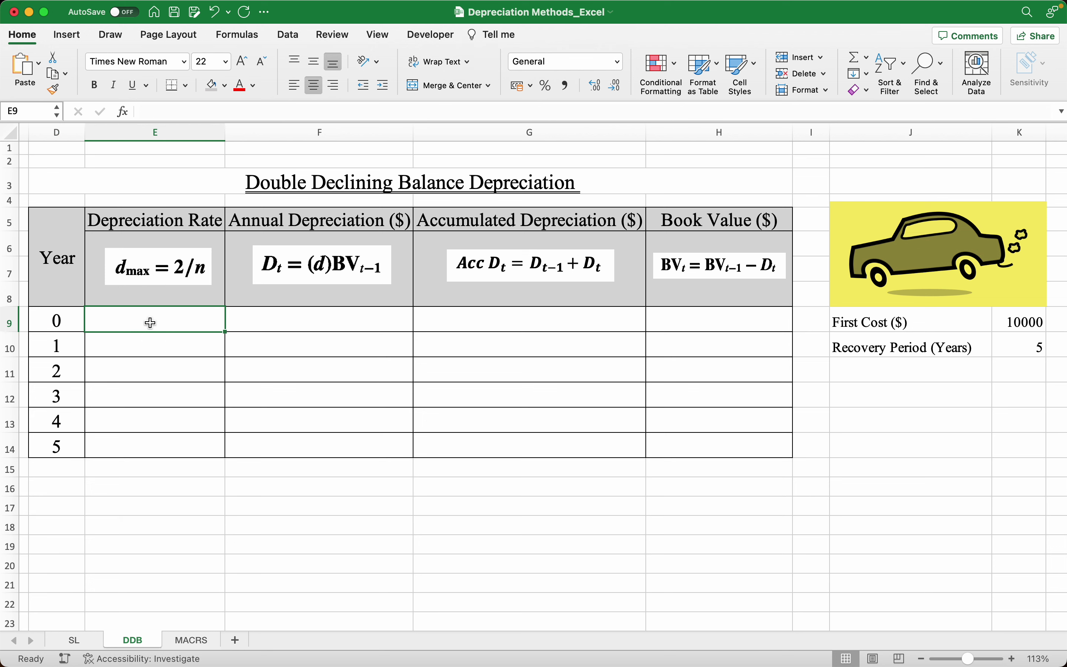
text(0)
key(Return)
key(Right)
key(Up)
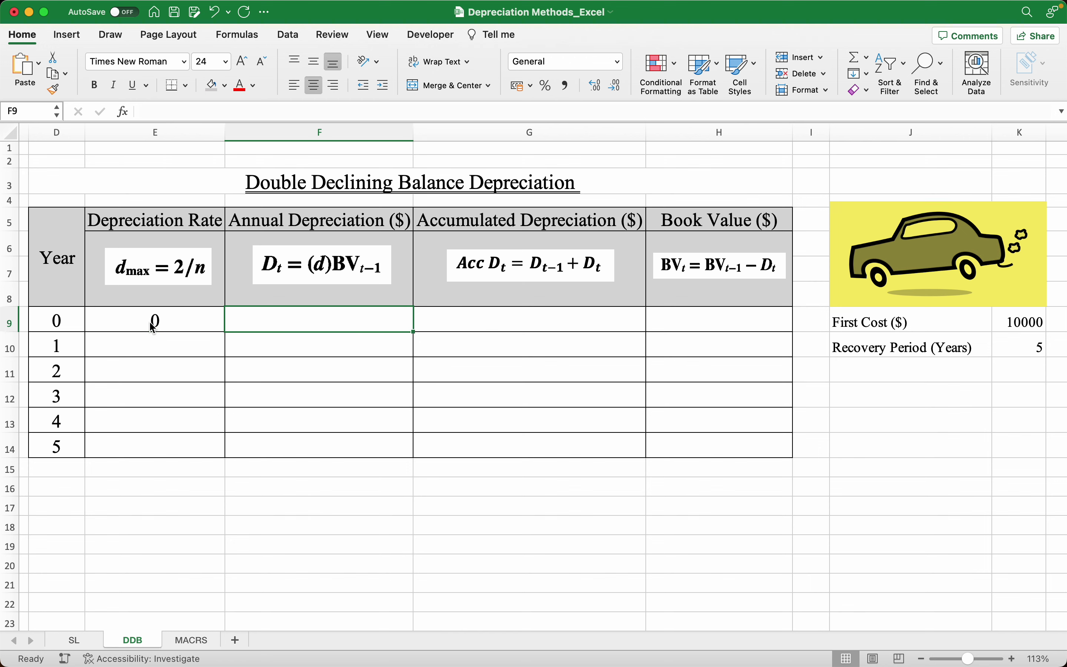
text(0)
key(Tab)
text(0)
key(Tab)
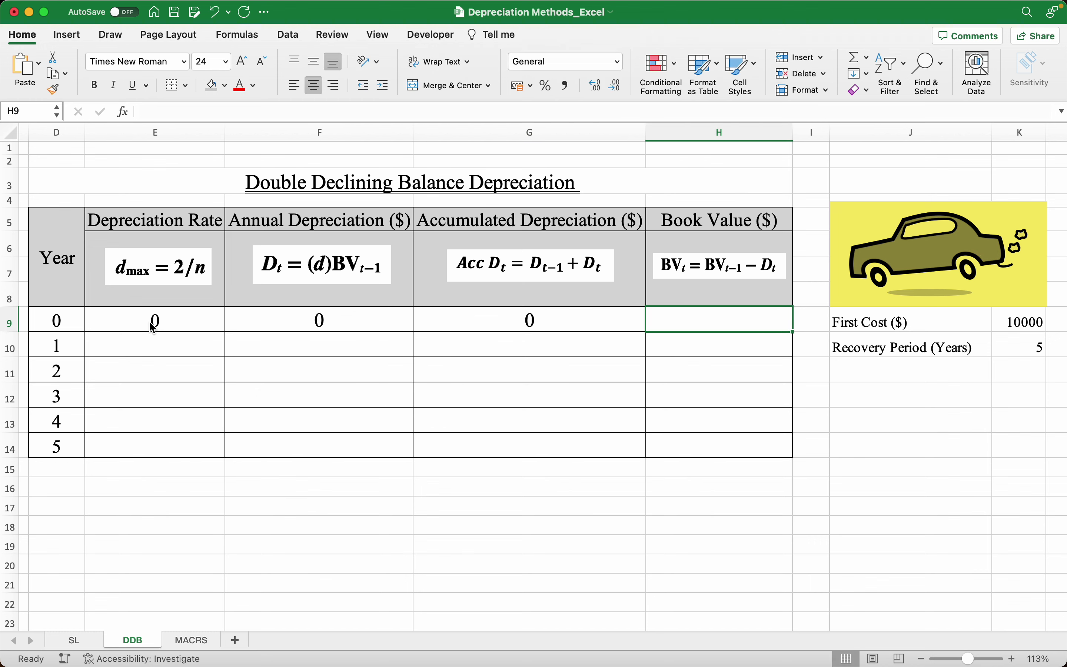
Step: Set the year 0 book value in H9 to =K9, the 10000 first cost
text(=)
click(1017, 323)
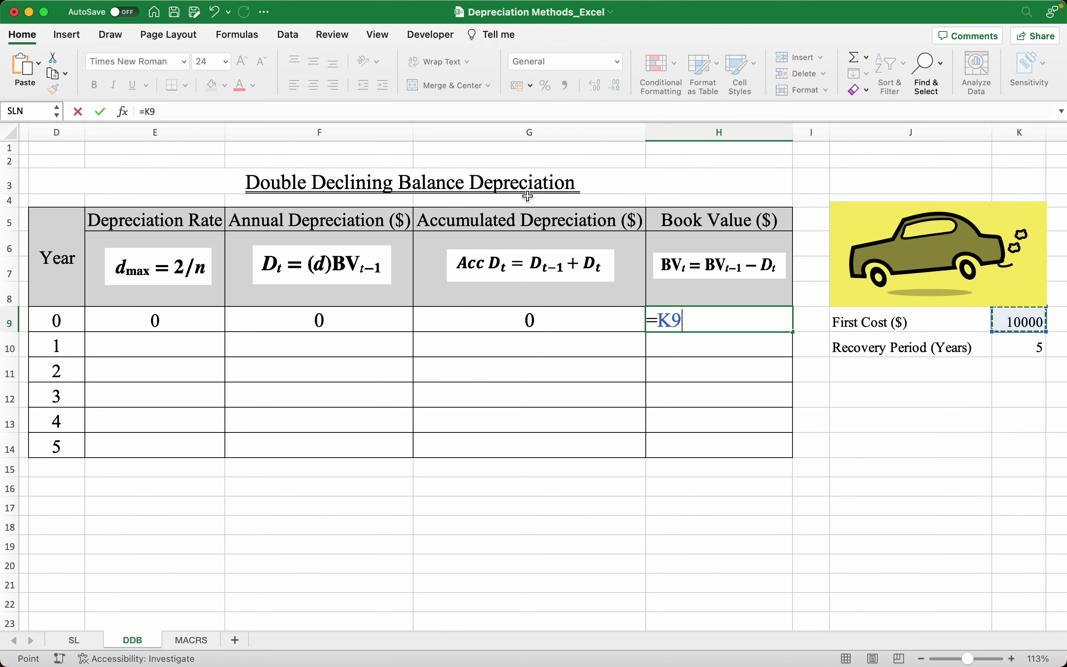
key(Return)
click(164, 345)
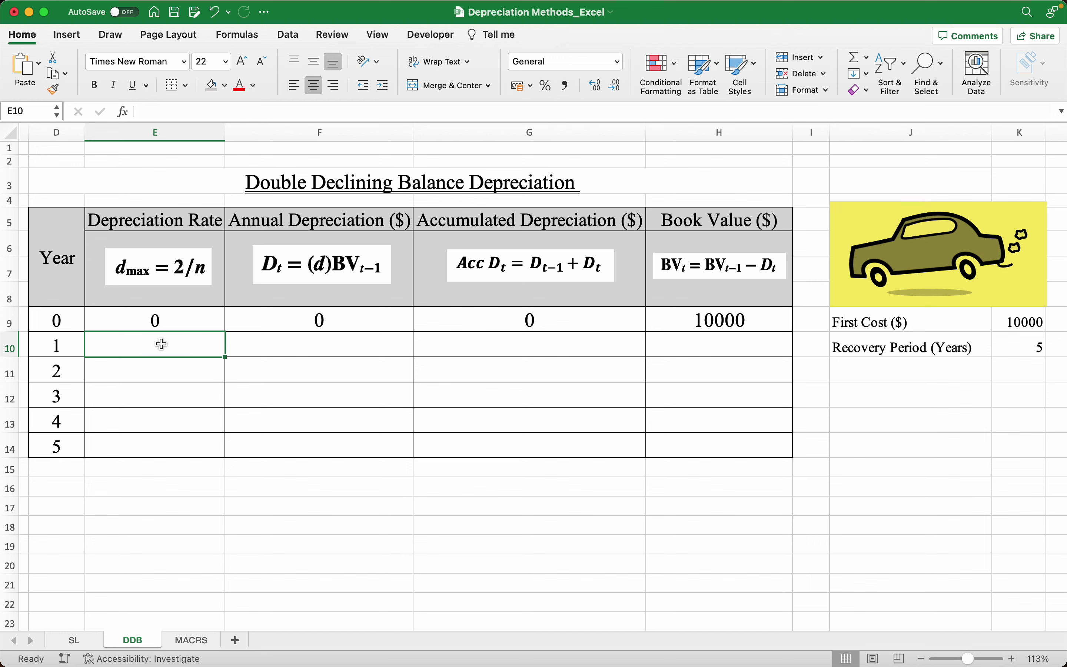
Step: Enter =2/$K$10 in E10 and fill it down to E14, giving a 0.4 rate every year
text(=2/)
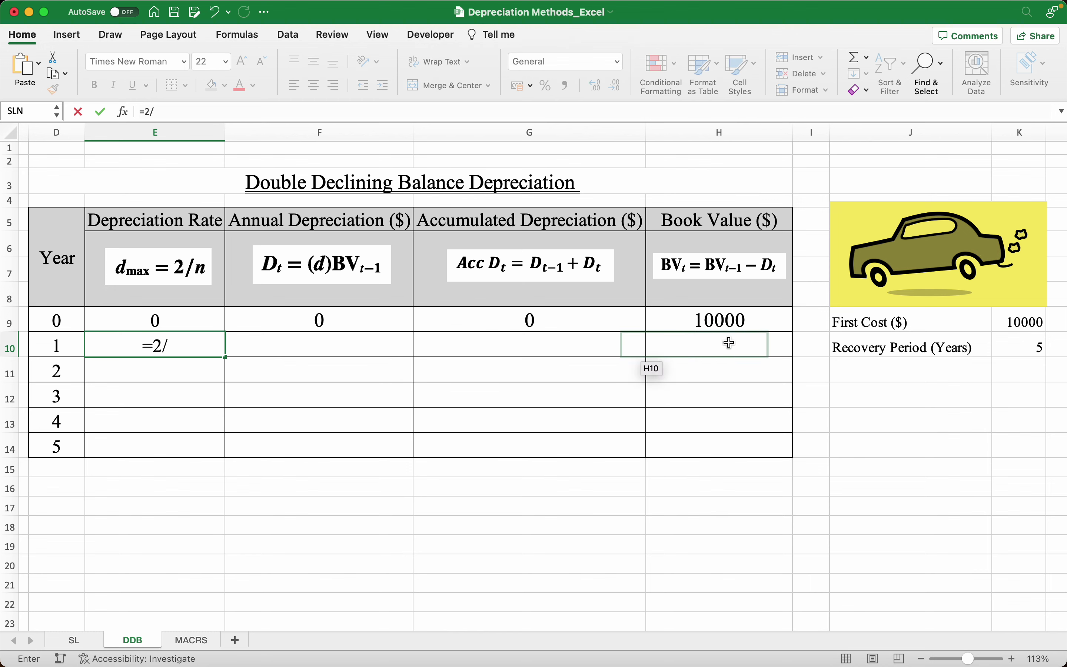
click(1012, 349)
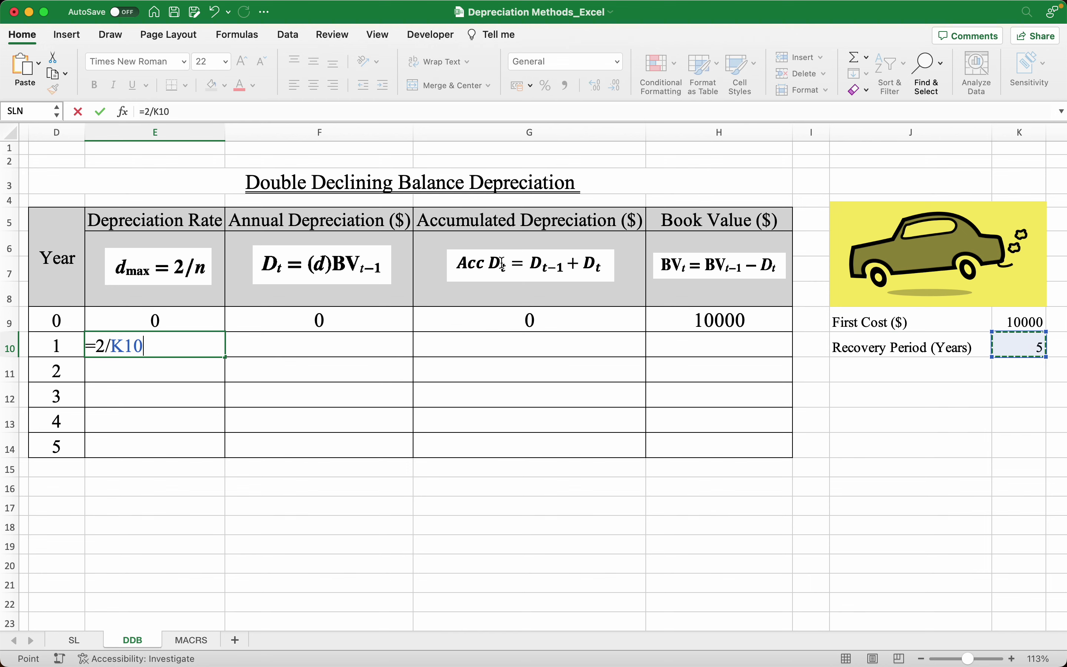
click(157, 112)
text($K)
text($)
click(195, 111)
key(Return)
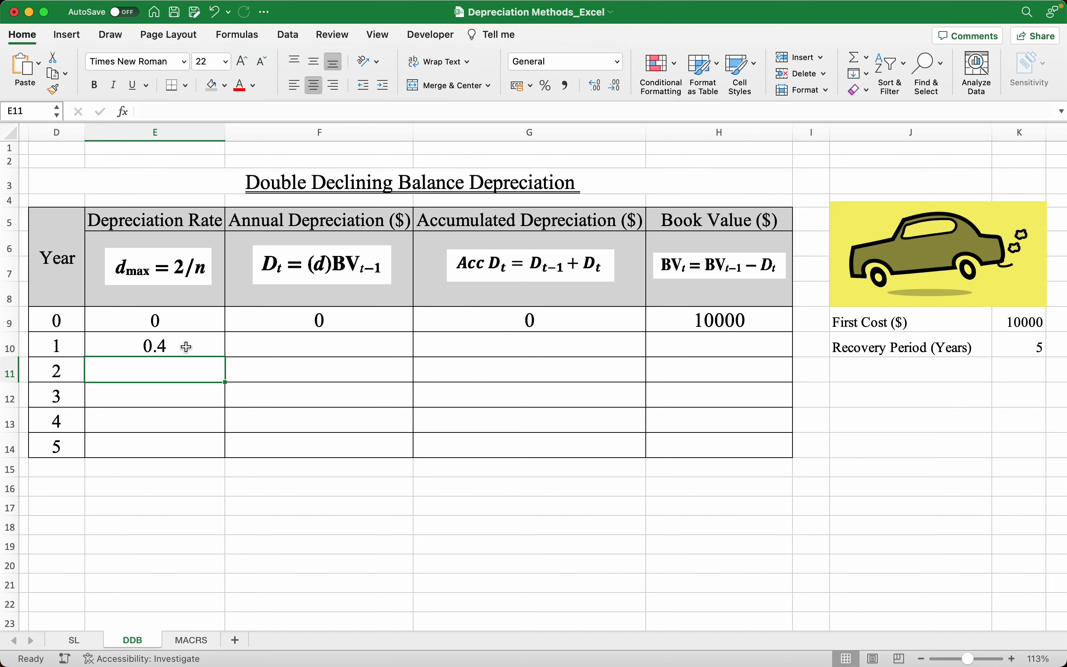
click(218, 348)
drag(223, 356, 214, 454)
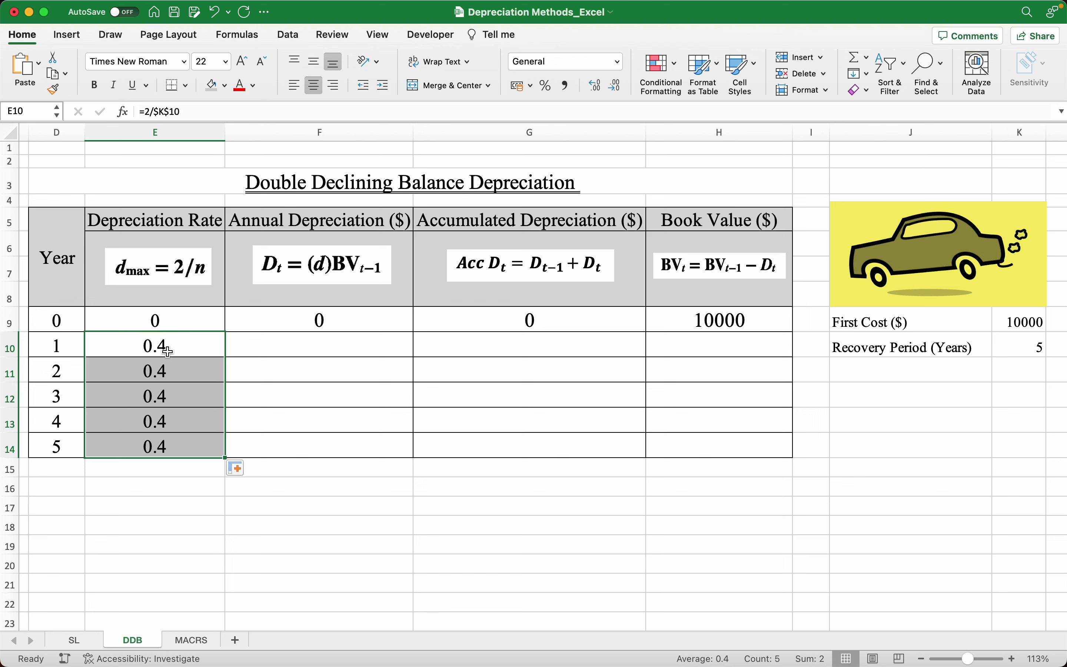
Step: Enter =E10*H9 in F10 for year 1's 4000 annual depreciation
click(300, 347)
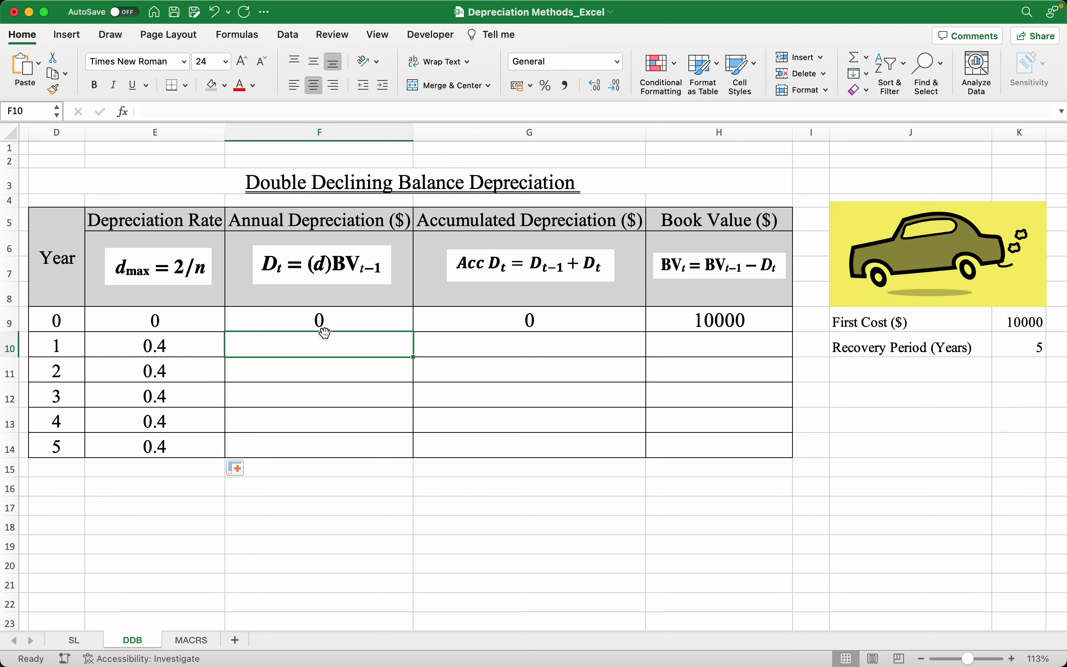
text(=)
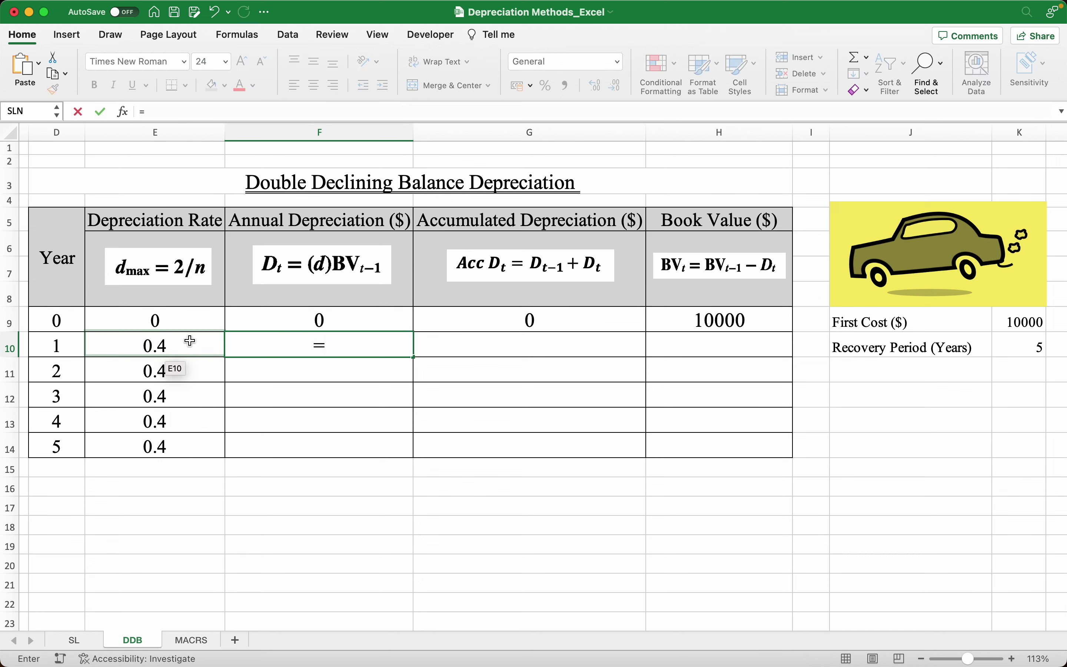
click(186, 344)
text(*)
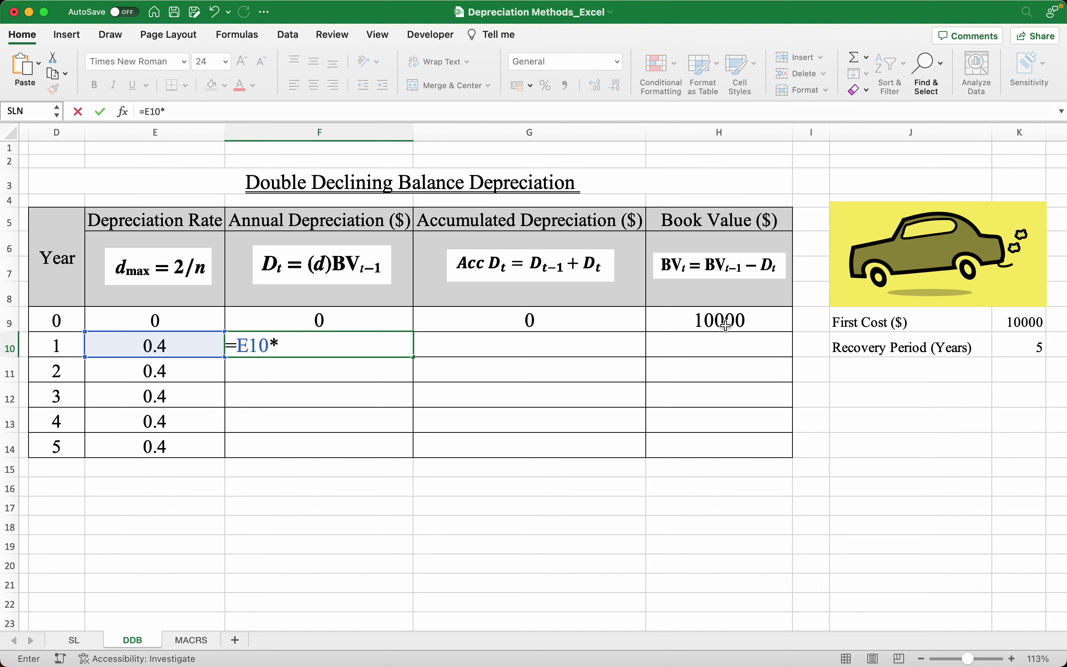
click(709, 320)
key(Return)
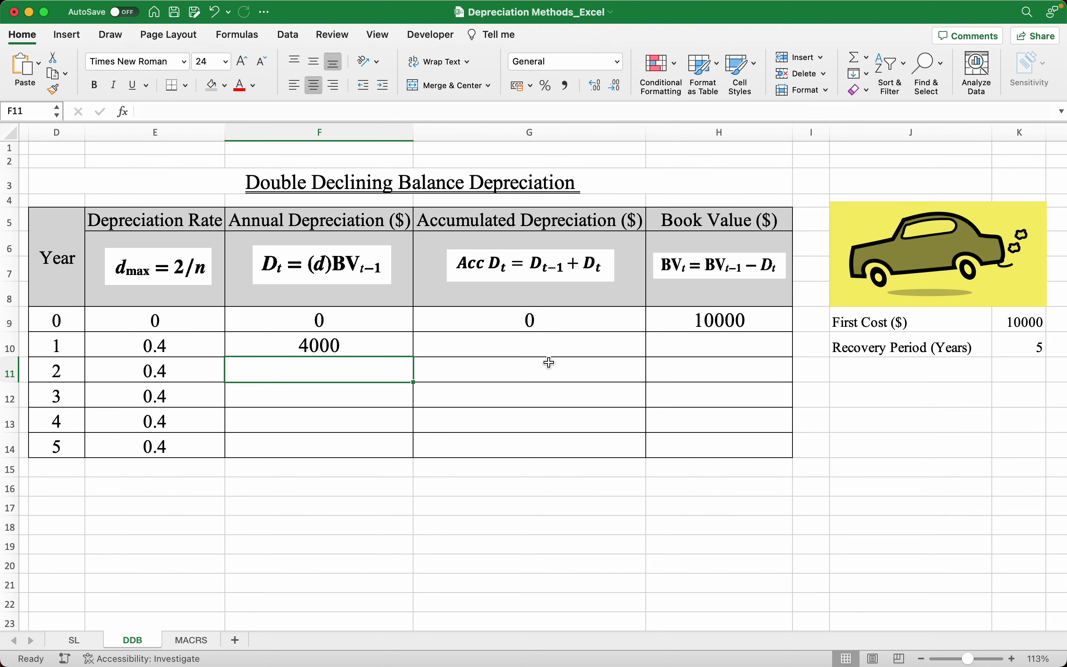
Step: Enter =F9+F10 in G10 for year 1's 4000 accumulated depreciation
click(536, 347)
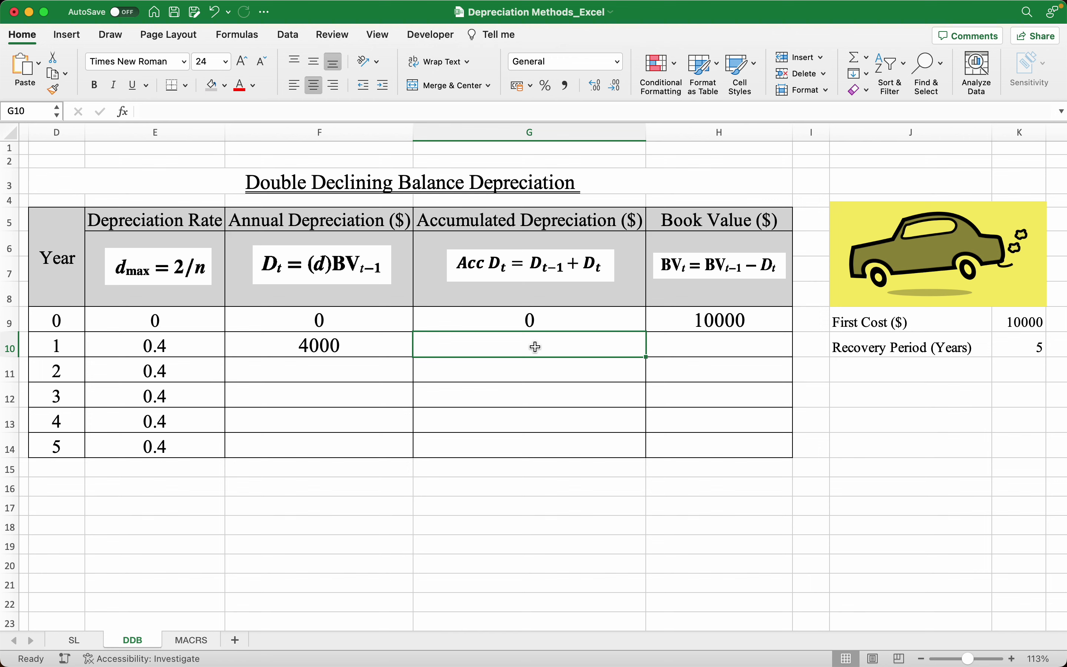
text(=)
click(322, 323)
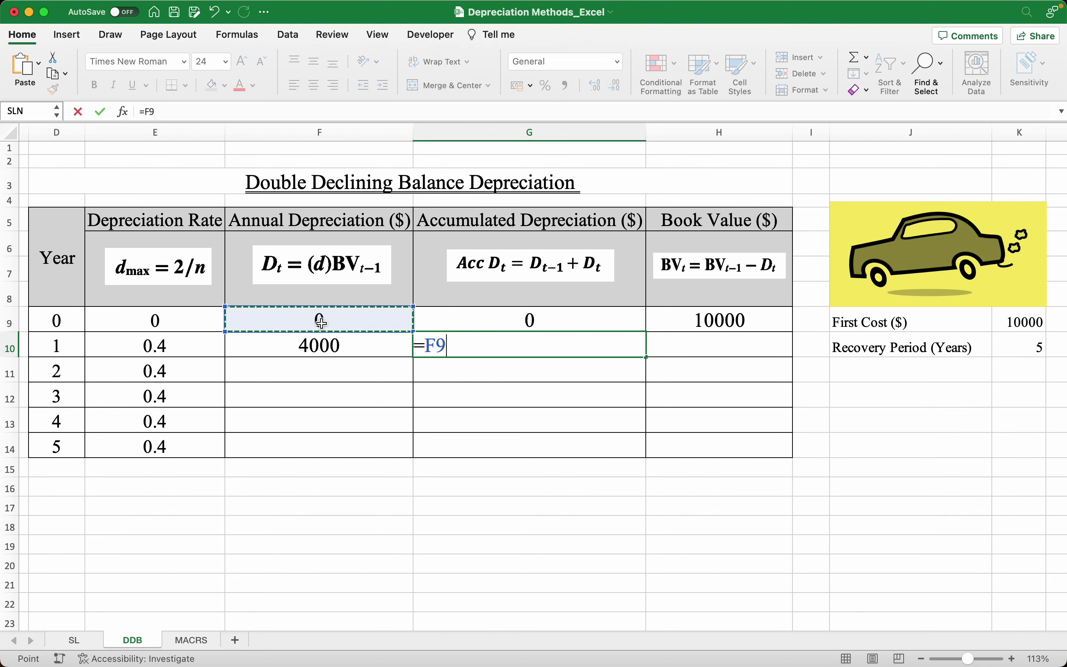
text(+)
click(344, 348)
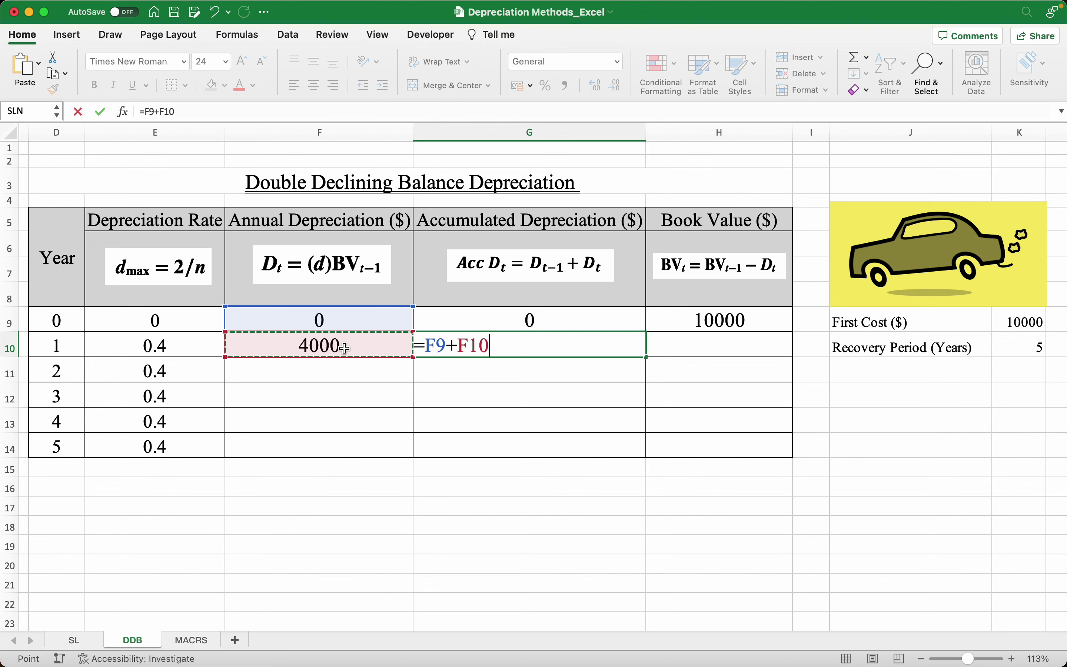
key(Return)
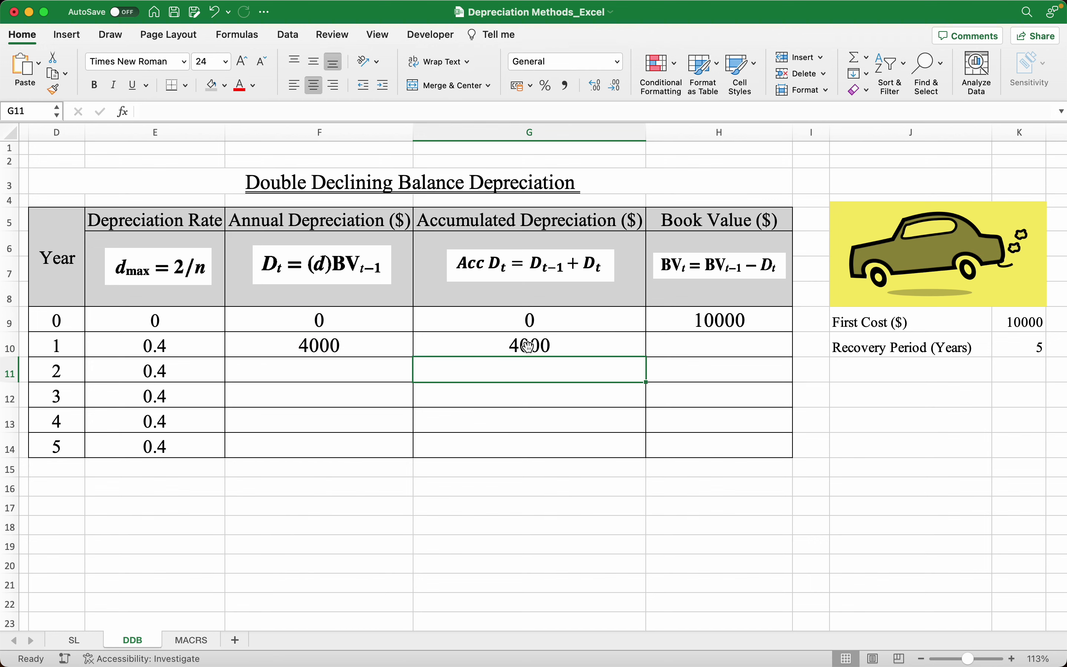
Step: Enter =H9-F10 in H10 for year 1's 6000 book value
click(704, 348)
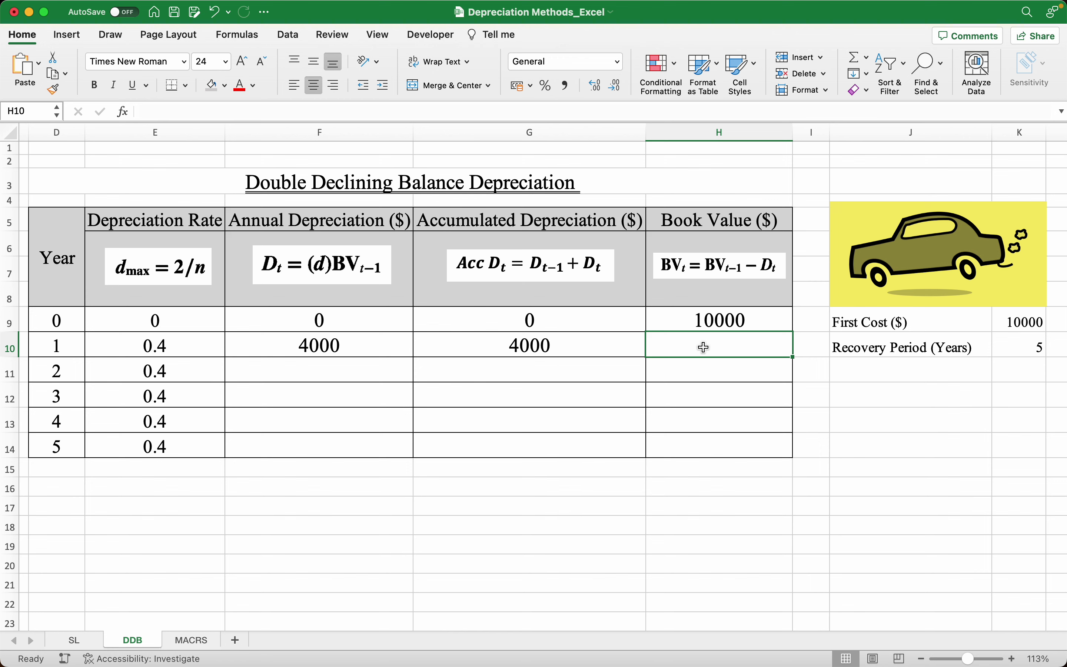
text(=)
click(696, 318)
text(-)
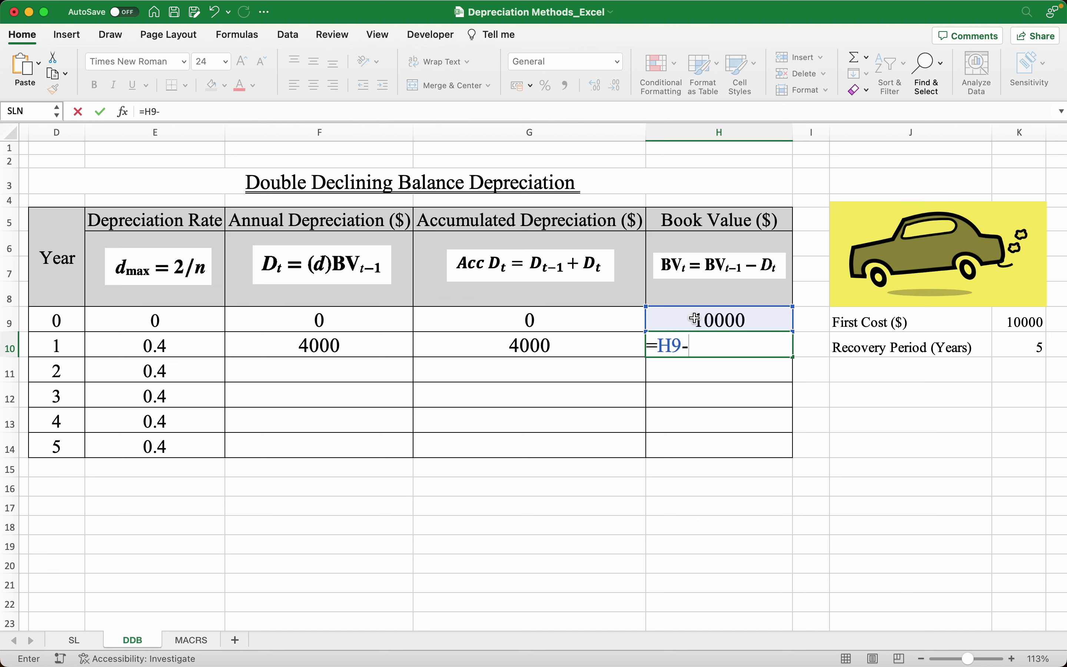
click(350, 347)
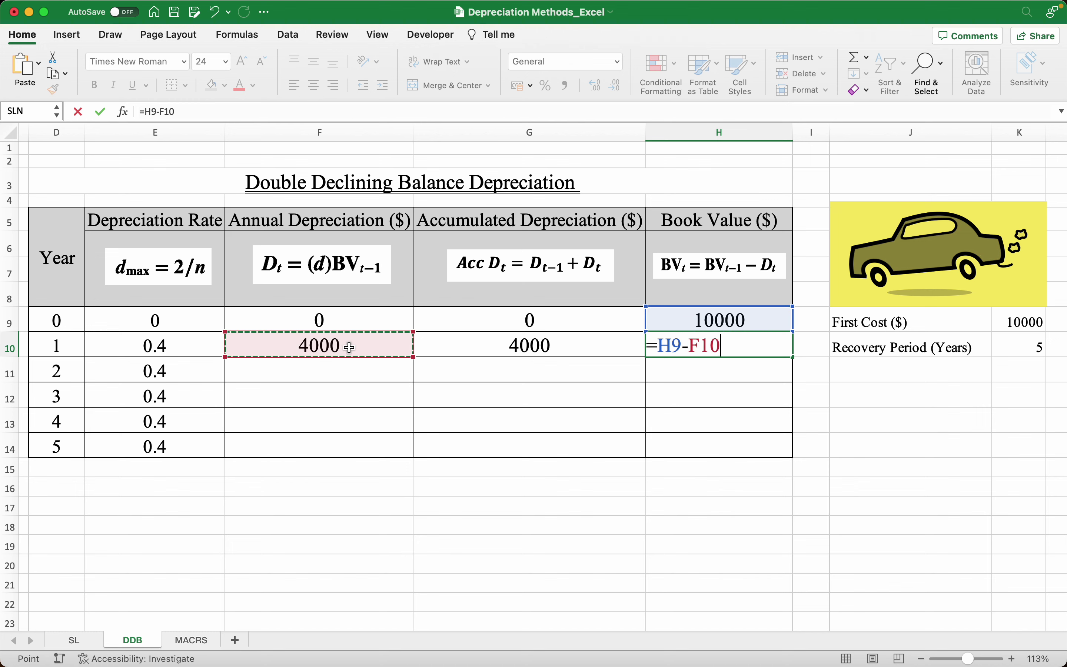
key(Return)
Step: Fill the F10:H10 formulas down to row 14 and select the Year values D9:D14
drag(352, 346, 723, 347)
drag(793, 356, 783, 456)
click(719, 445)
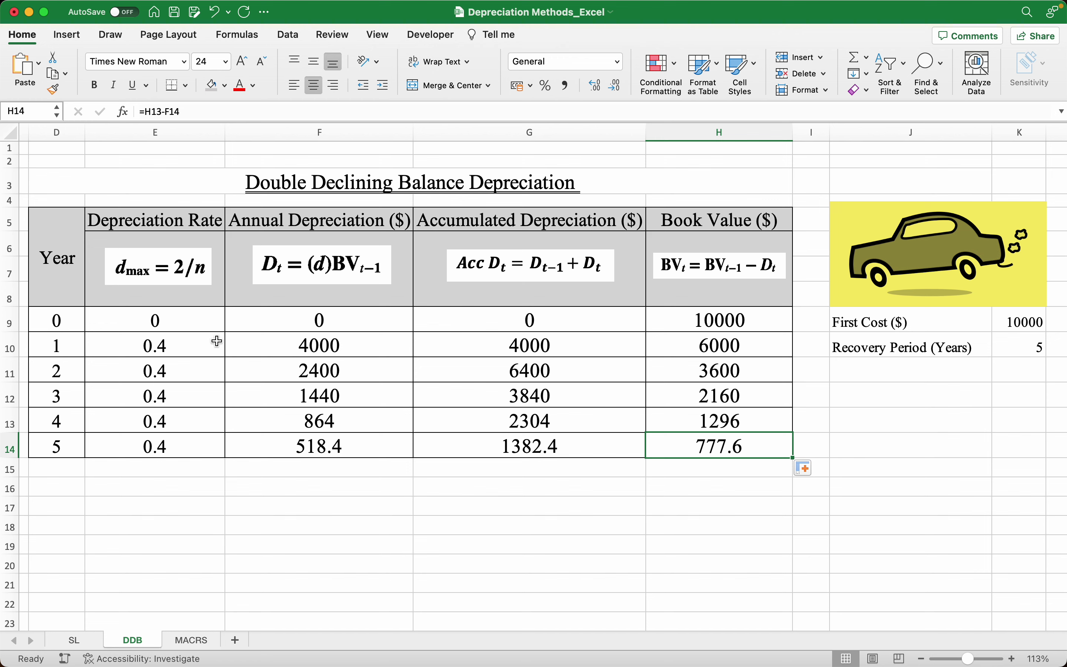
drag(61, 316, 66, 456)
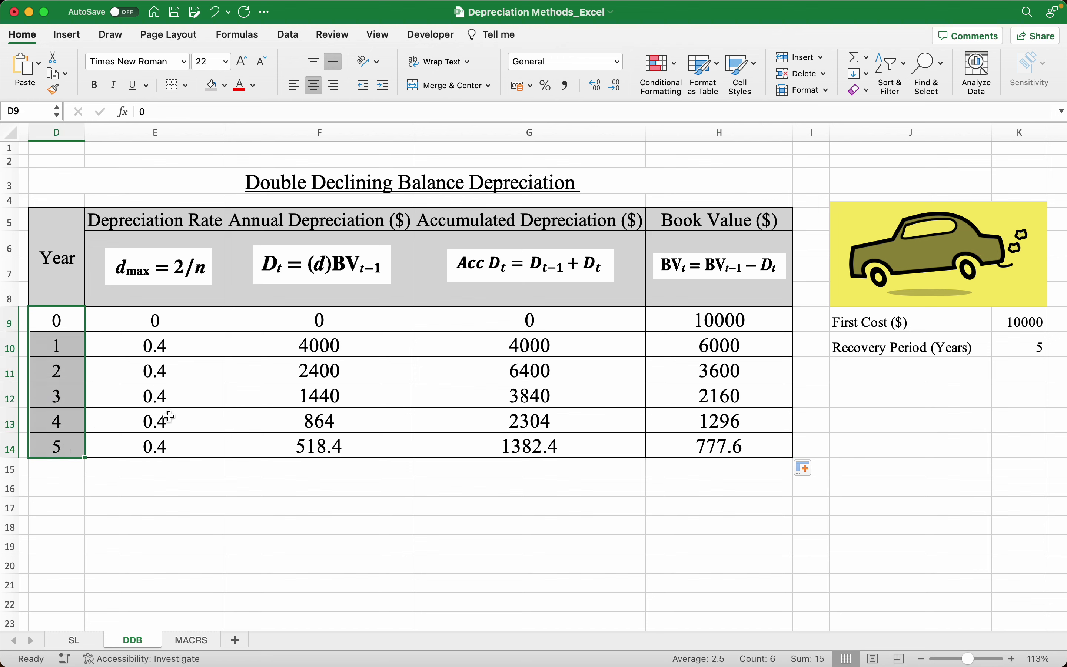
Step: Insert a smooth-line scatter chart of Year and Book Value, then reposition and enlarge it
drag(740, 320, 733, 451)
click(67, 36)
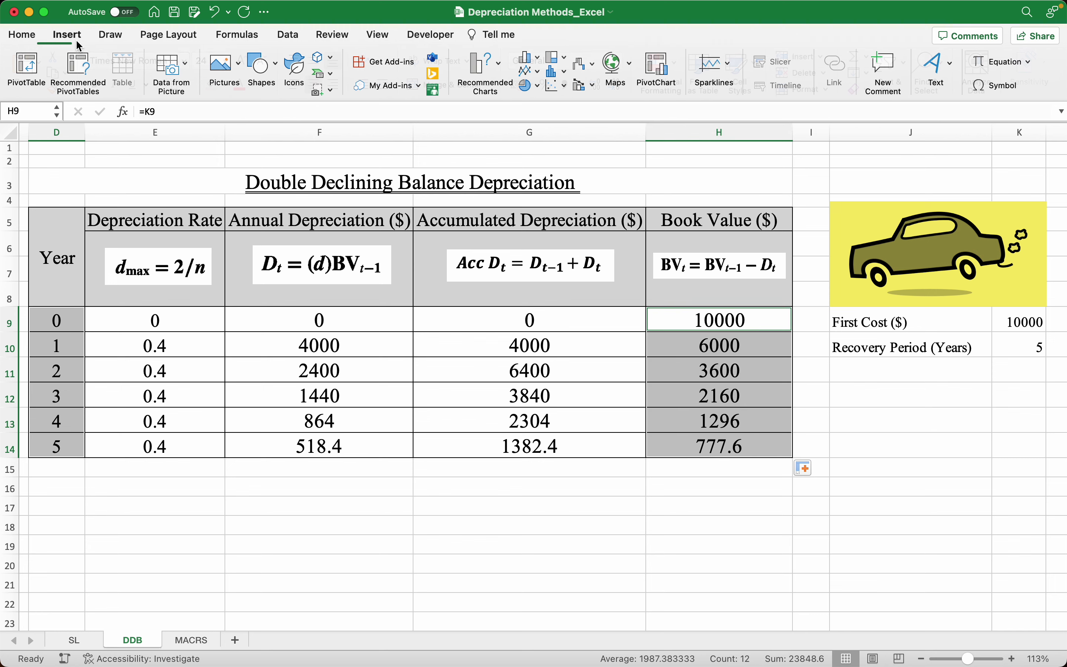
click(564, 85)
click(743, 174)
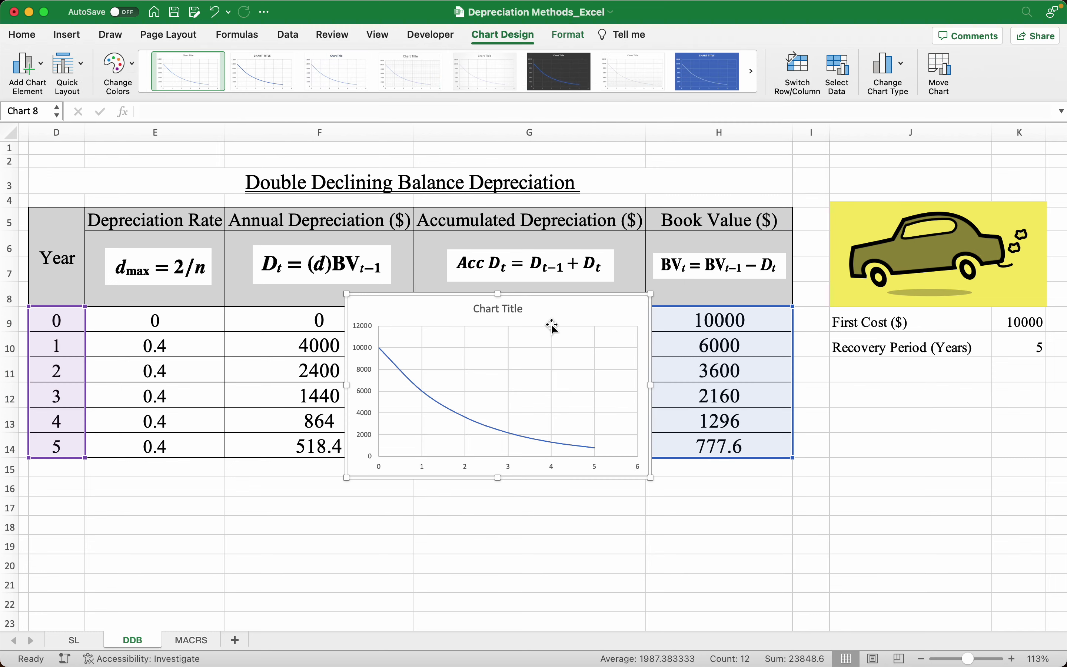
drag(555, 324, 529, 331)
drag(625, 481, 754, 579)
Step: Set the chart's horizontal axis maximum bound to 5
click(680, 569)
double_click(680, 572)
click(1002, 292)
text(5)
key(Return)
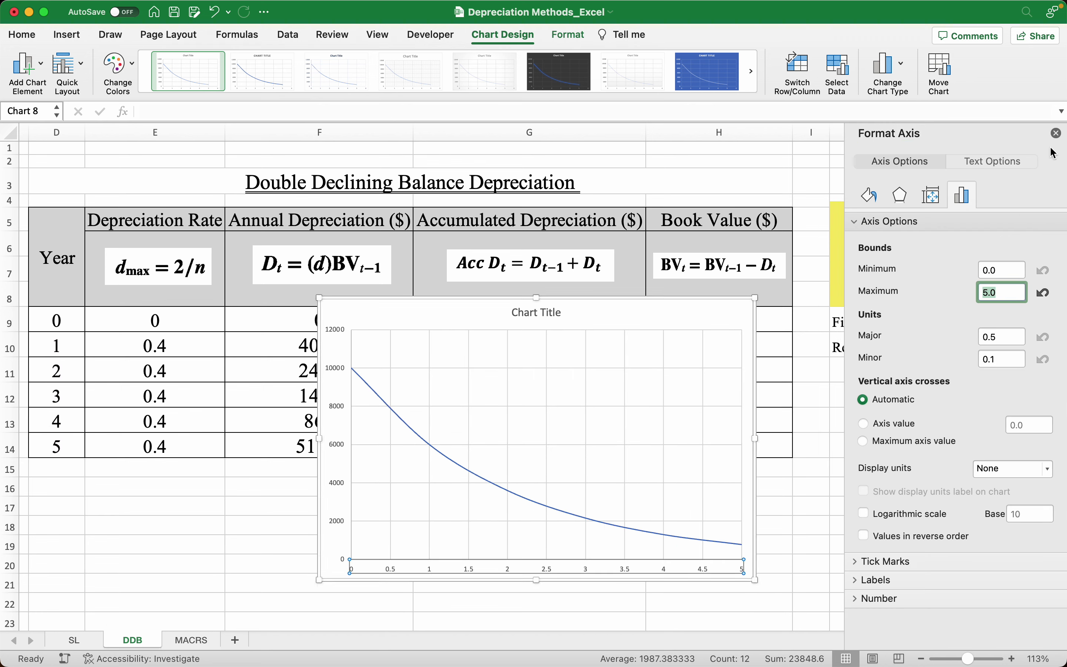
click(1057, 133)
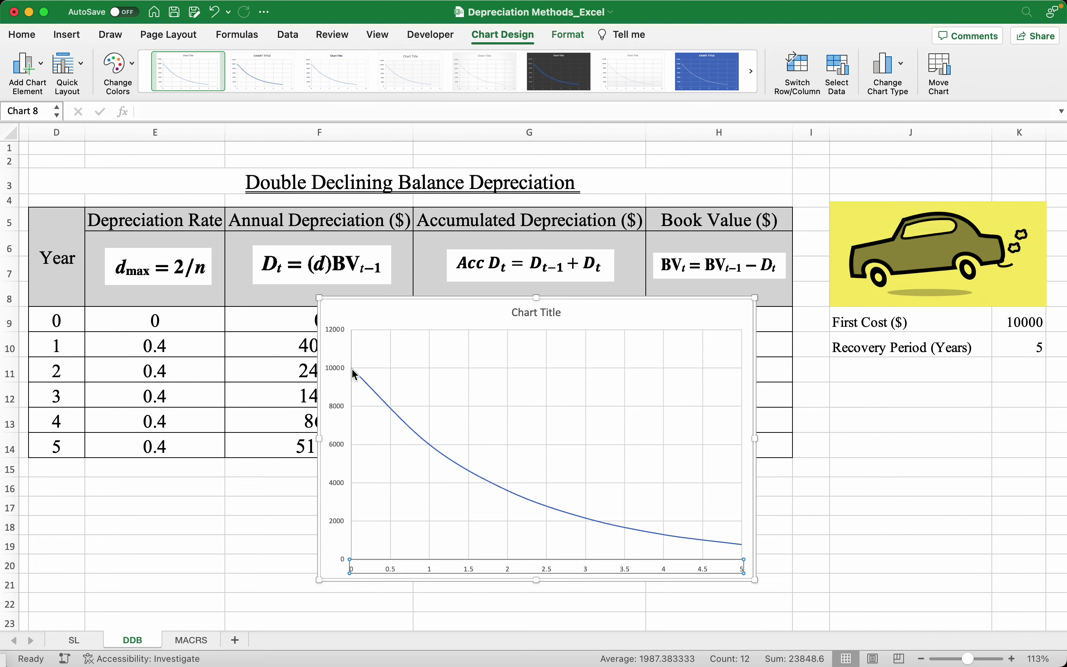
mouse_move(700, 539)
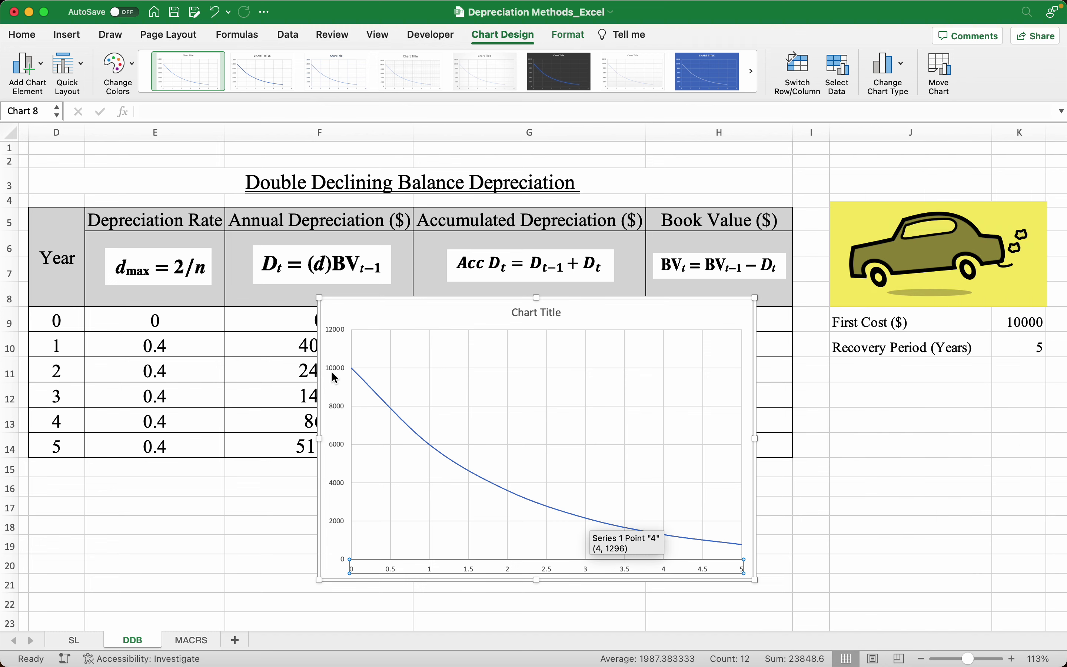
mouse_move(359, 381)
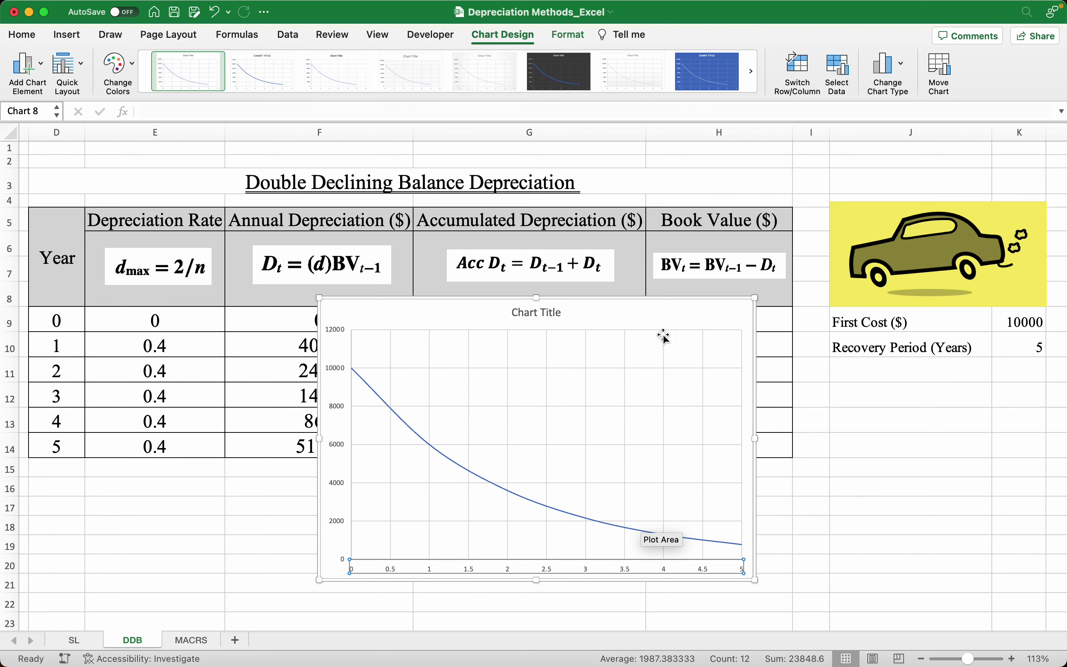
Step: Add a second chart series with X values DDB!$D$9:$D$14 and Y values SL!$G$9:$G$14
click(837, 69)
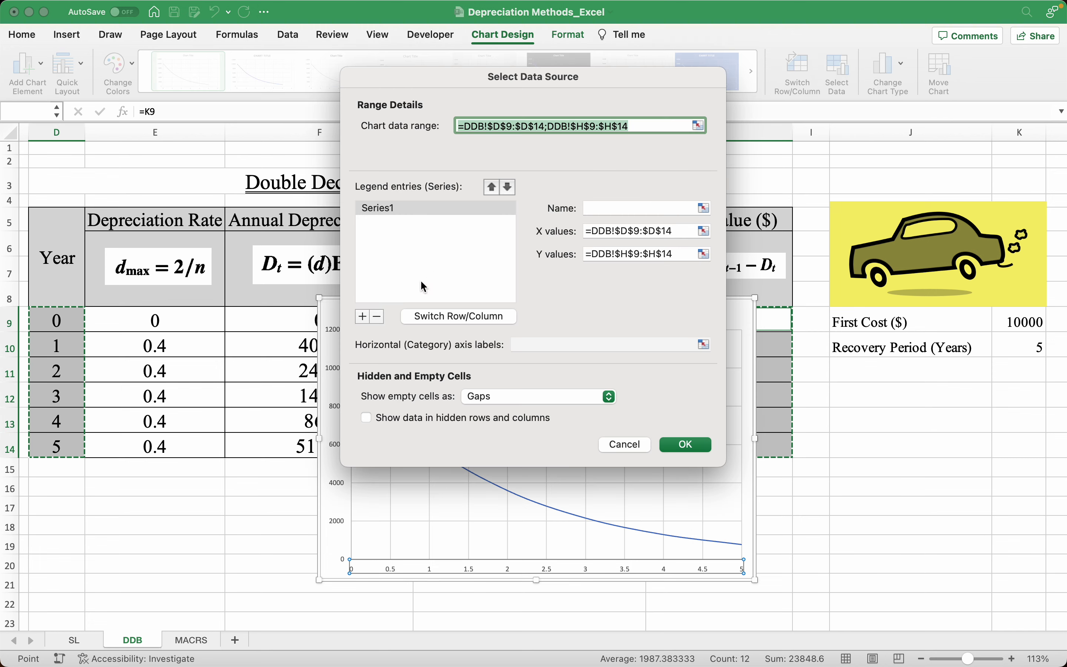
click(632, 230)
key(super+c)
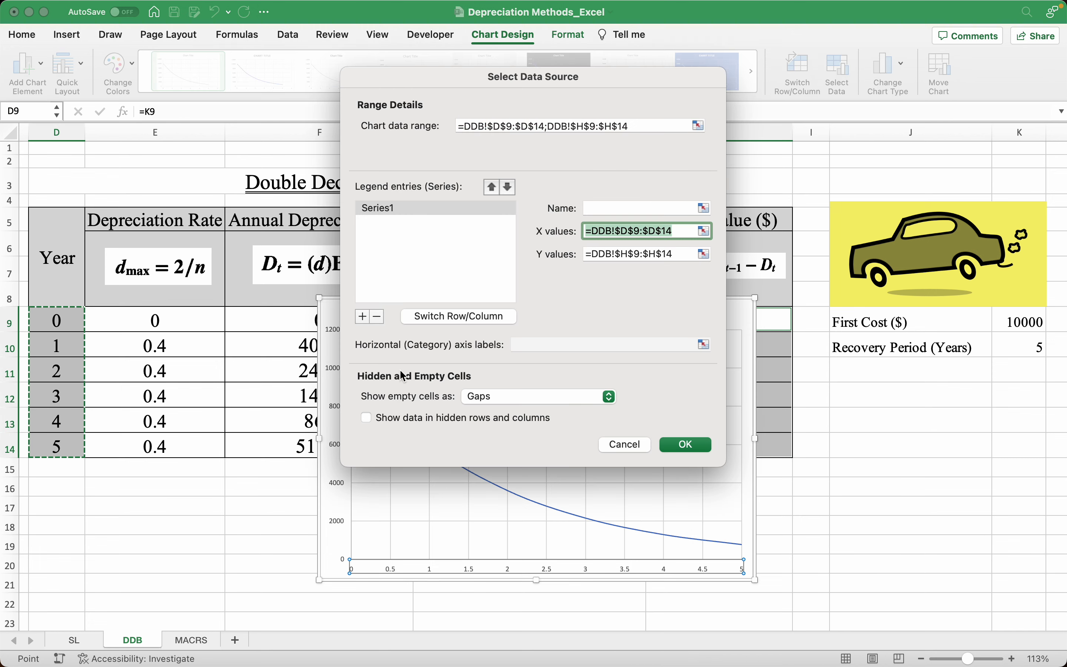
click(361, 317)
key(super+v)
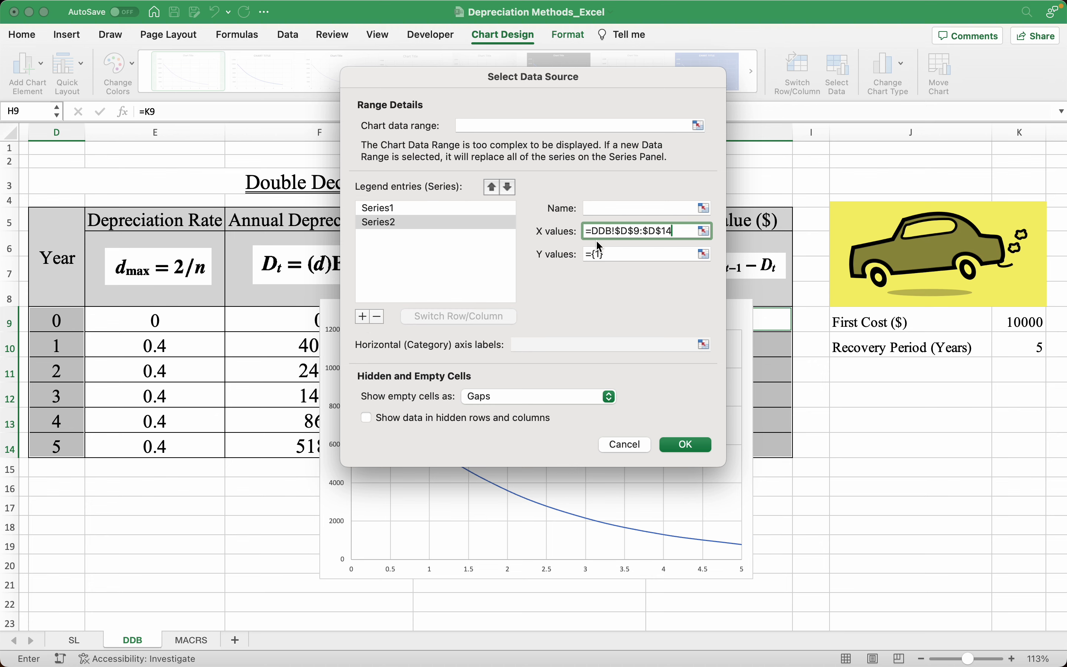
click(637, 250)
key(BackSpace)
click(88, 637)
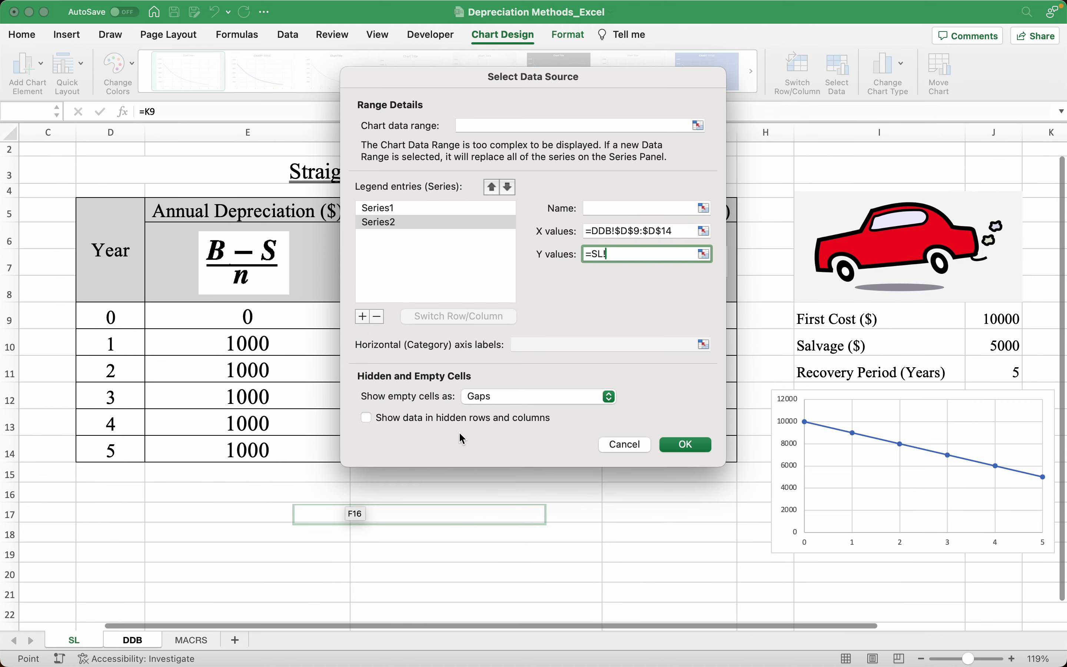
drag(617, 77, 468, 89)
drag(655, 317, 661, 450)
key(Return)
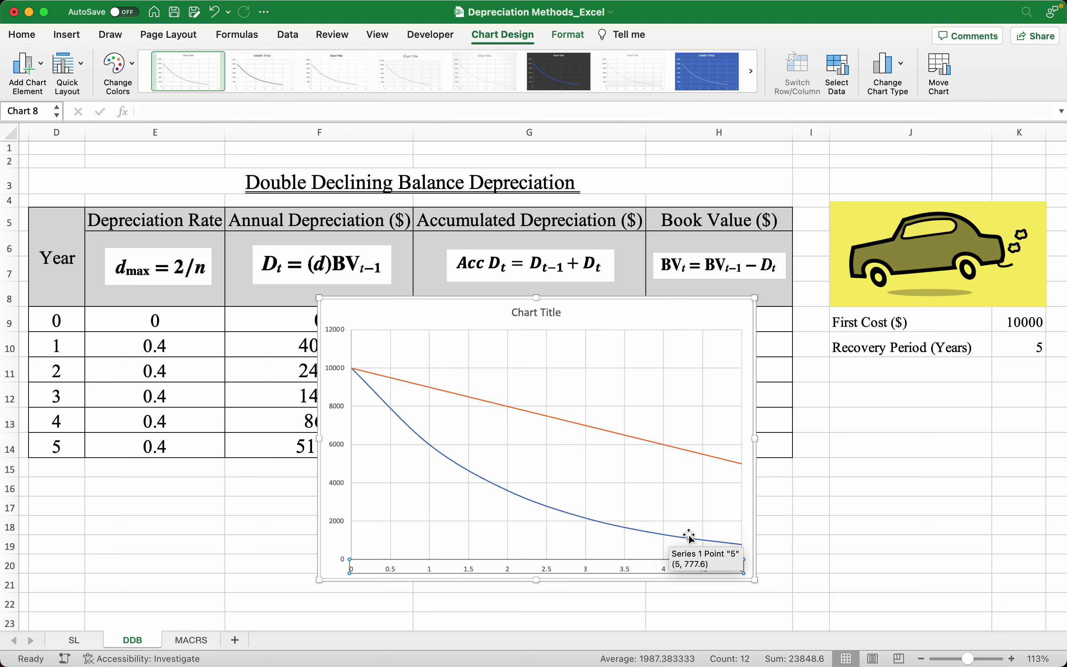
Step: Delete the chart title
click(540, 311)
click(540, 312)
key(Delete)
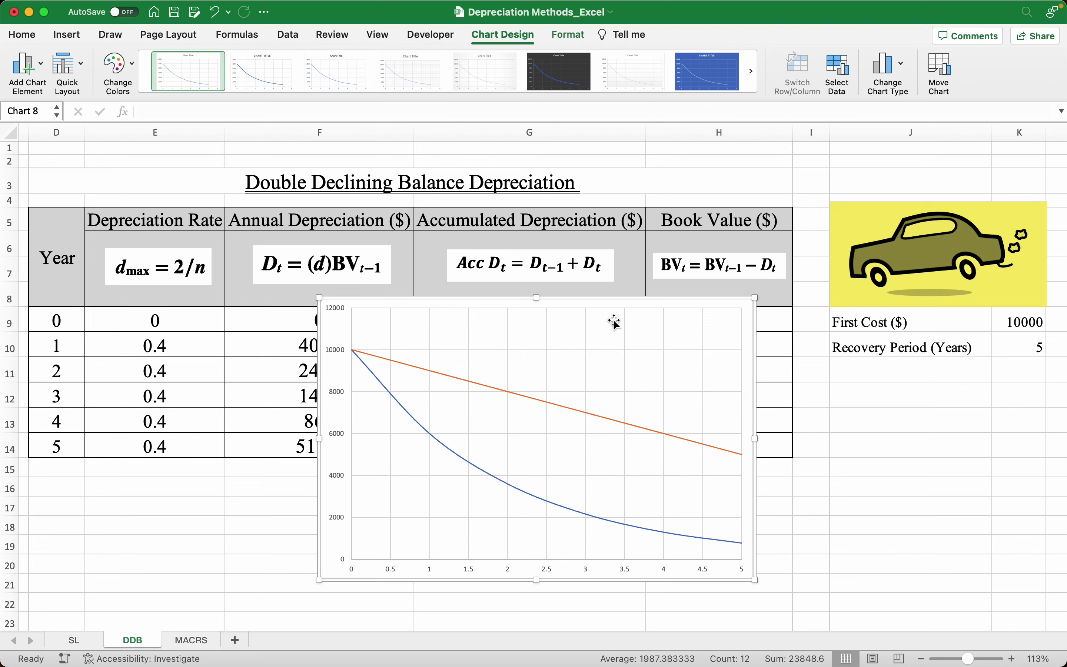
Step: Enlarge the chart and move it up and left over the table
drag(754, 580, 817, 601)
drag(723, 305, 603, 196)
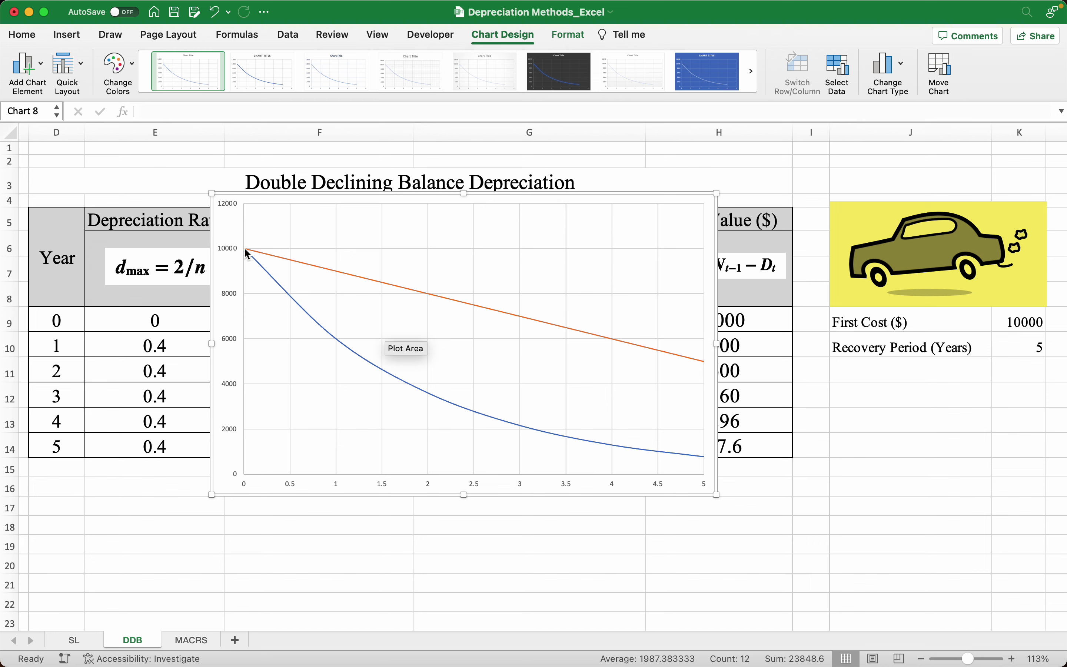
mouse_move(264, 255)
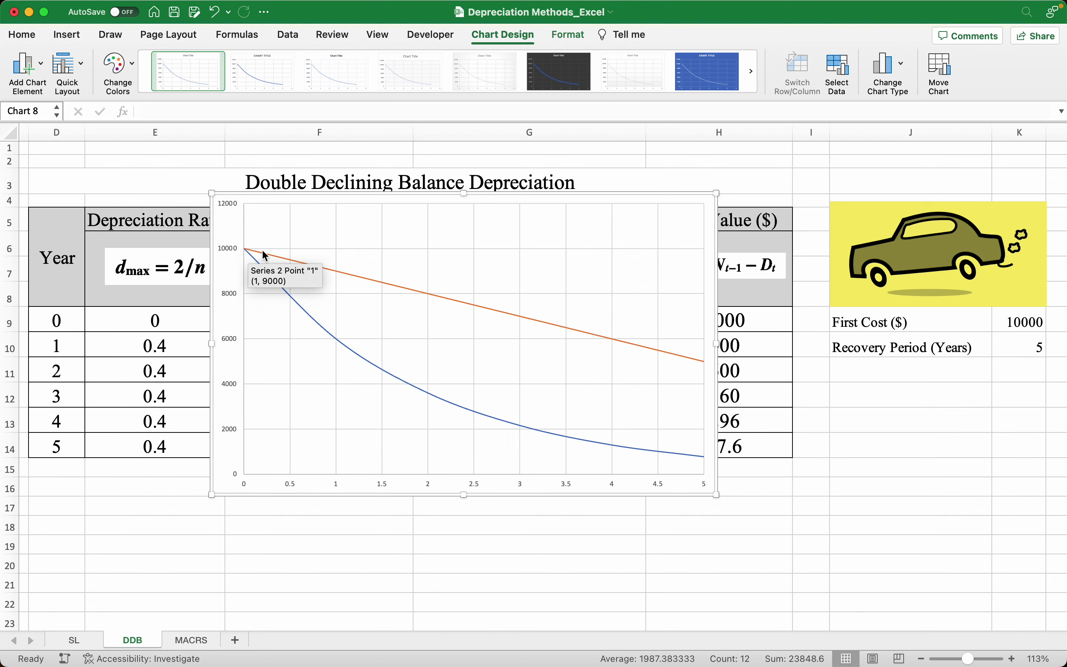